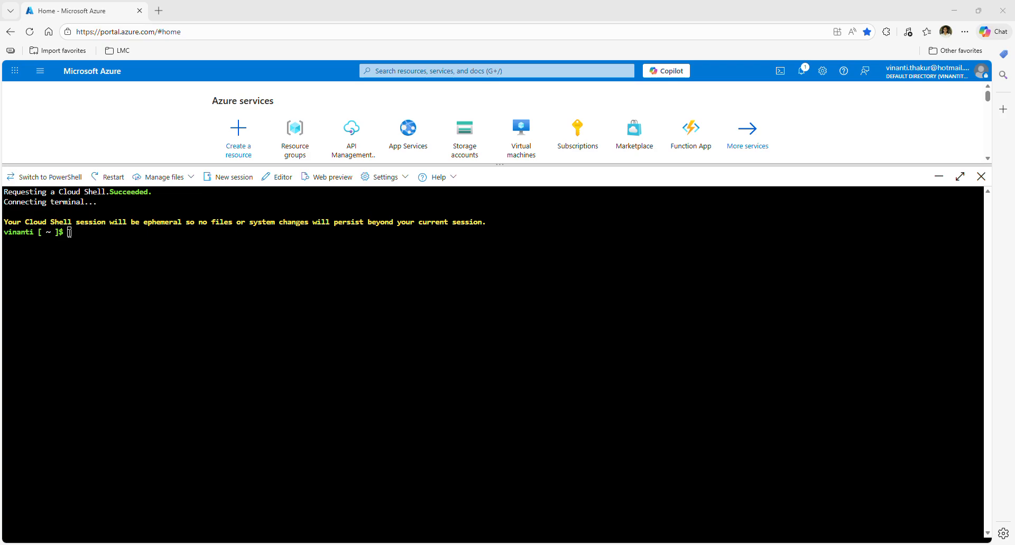
Step: Create a resource group named myResourceGroup in eastus2 with az group create
type("az group create --location eastus2 --name myResourceGroup")
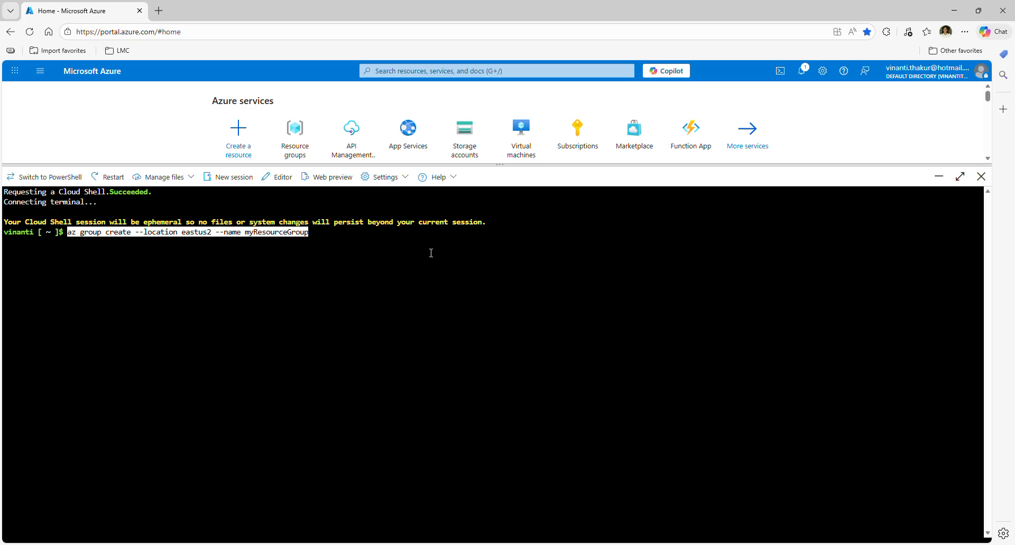
key("Return")
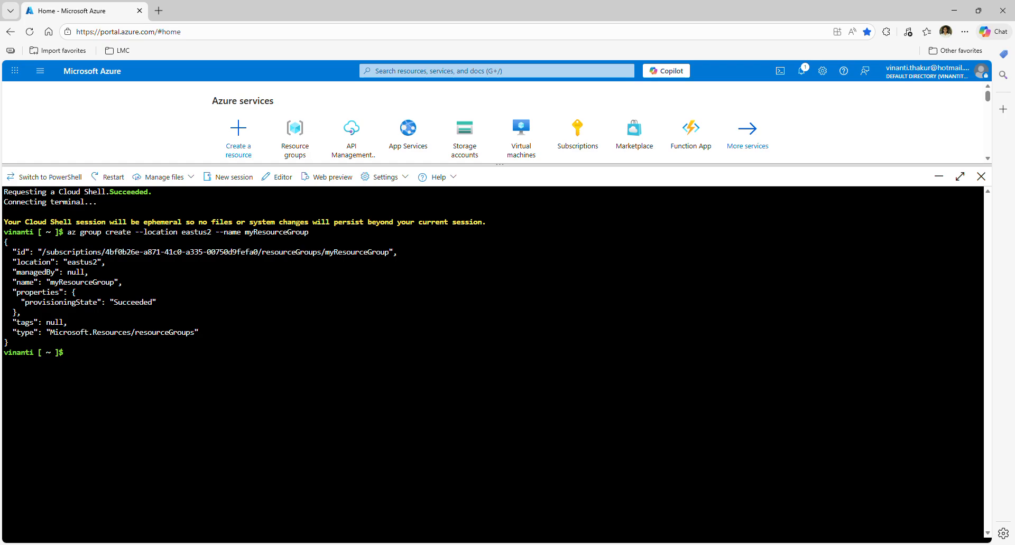
Step: Define shell variables myApiName=import-apim-$RANDOM, myLocation=eastus2, myEmail with the publisher's e-mail address, and myResourceGroup=myResourceGroup
key("alt+Tab")
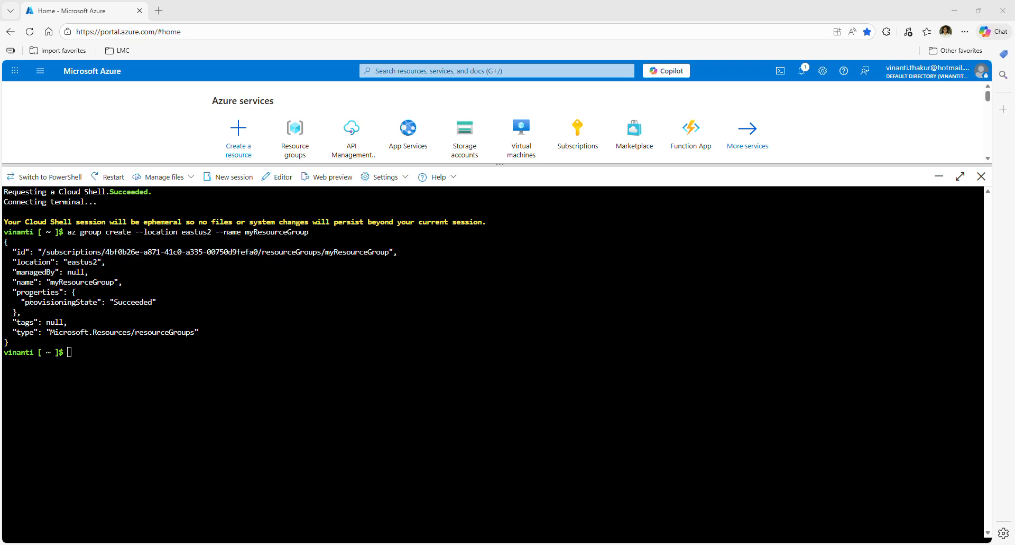
left_click(70, 352)
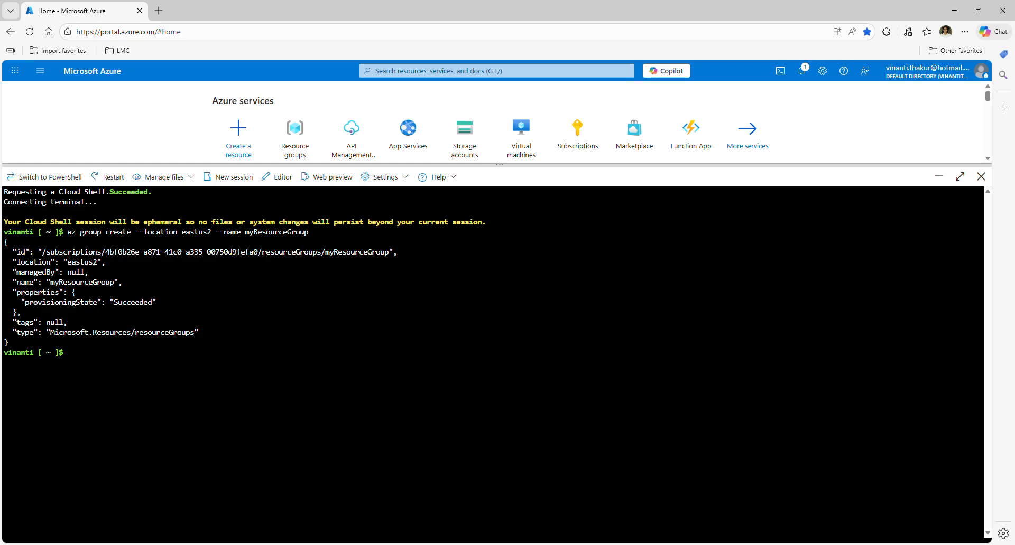
key("ctrl+v")
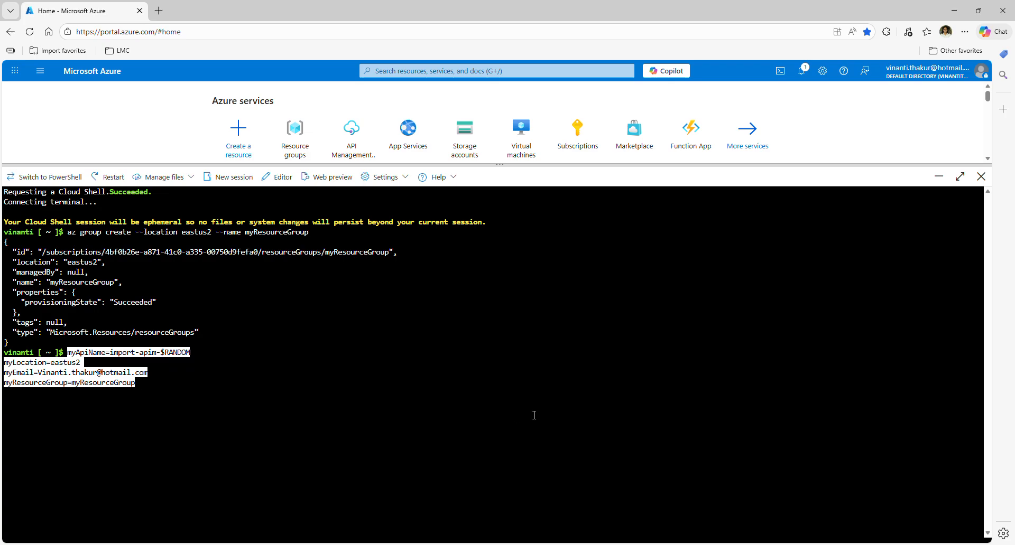
key("Return")
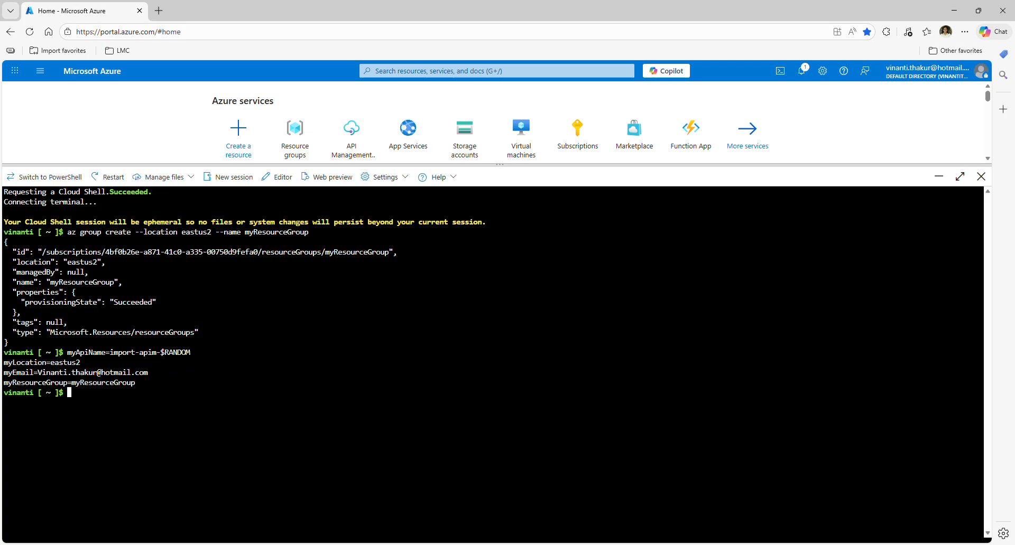
Step: Create an API Management instance with az apim create using the defined variables, publisher name Import-API-Exercise and SKU Consumption
key("alt+Tab")
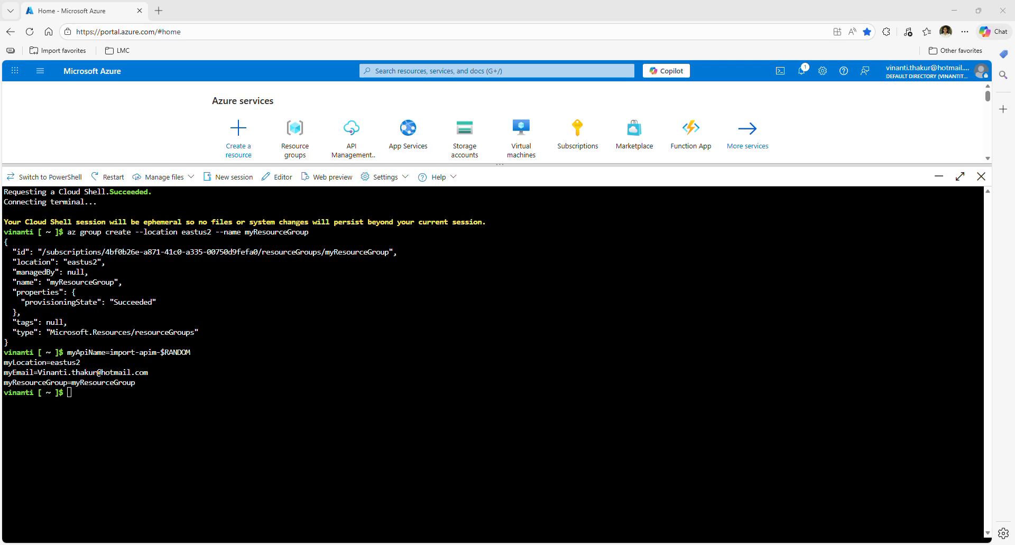
left_click_drag(199, 352, 127, 352)
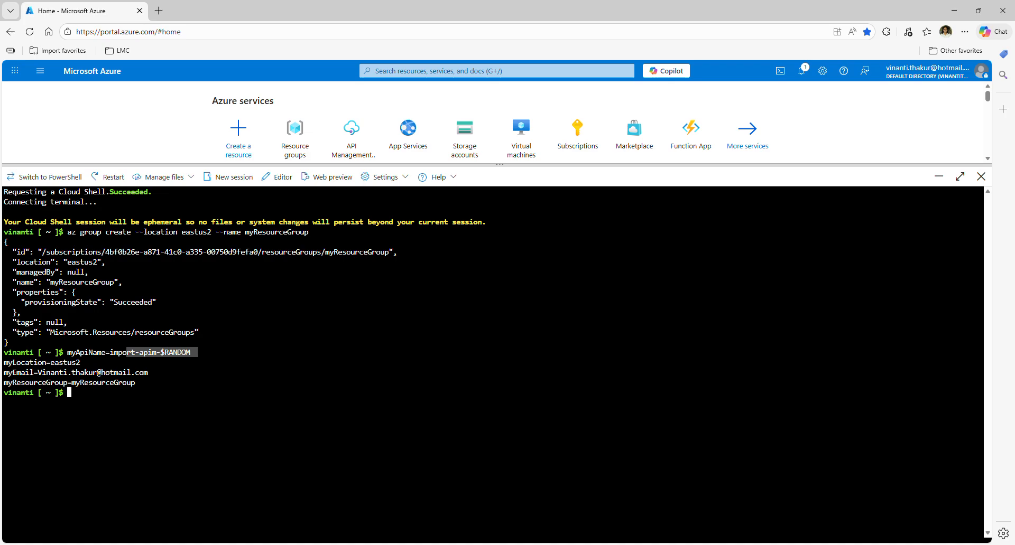
key("alt+Tab")
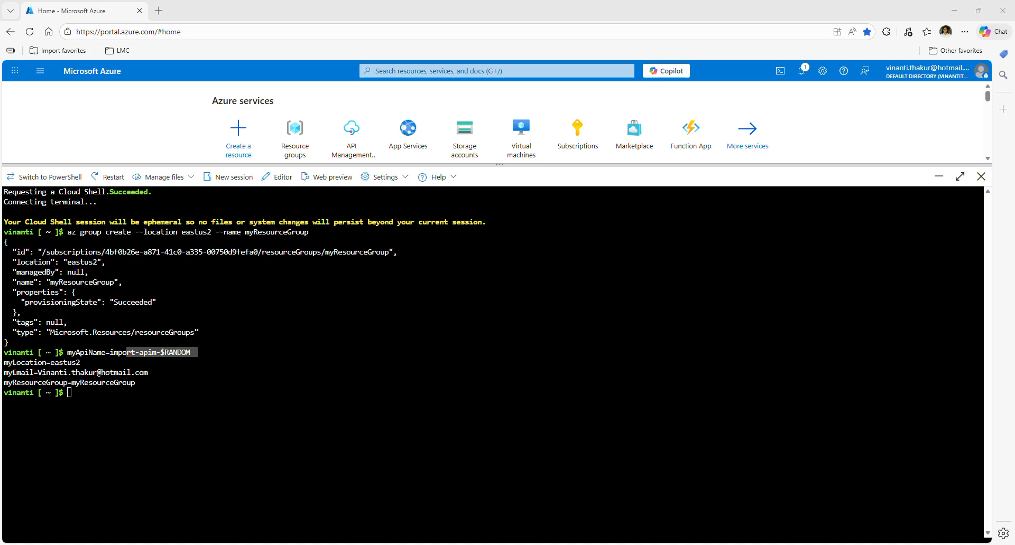
left_click(86, 410)
type("az apim create -n $myApiName \\     --location $myLocation \\     --publisher-email $myEmail  \\     --resource-group $myResourceGroup \\     --publisher-name Import-API-Exercise \\     --sku-name Consumption")
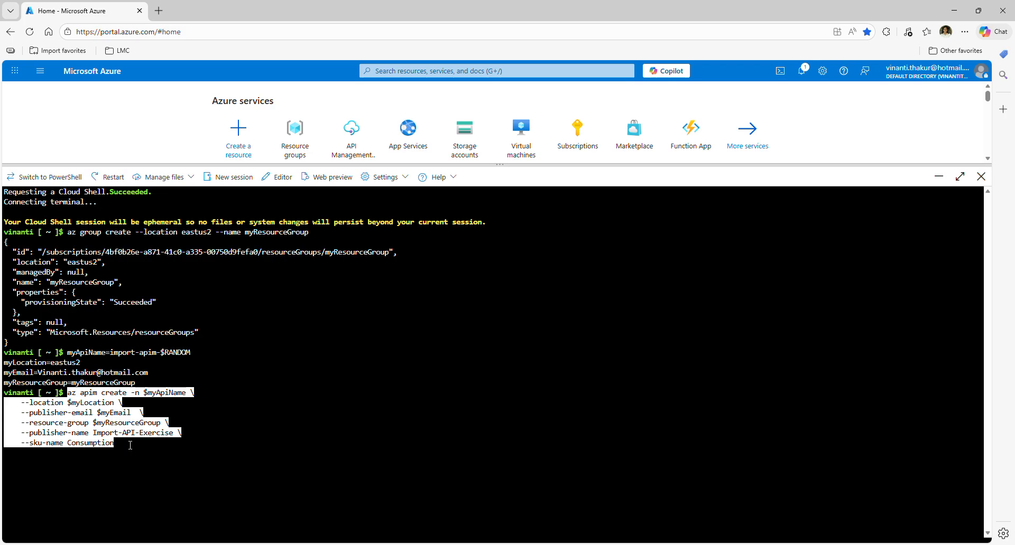
key("Return")
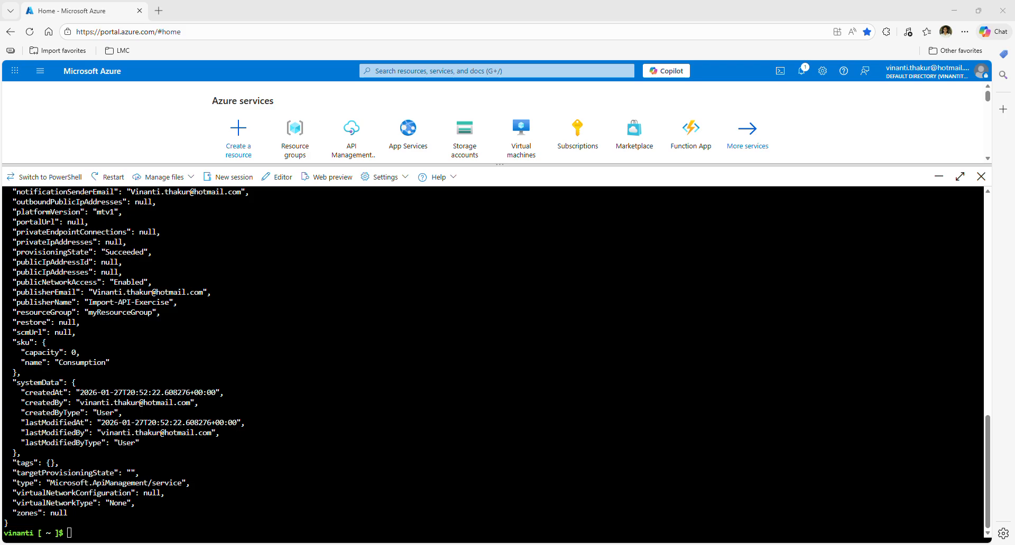
Step: Close Cloud Shell, find API Management services and open the import-apim-8863 instance
left_click(980, 177)
left_click(516, 70)
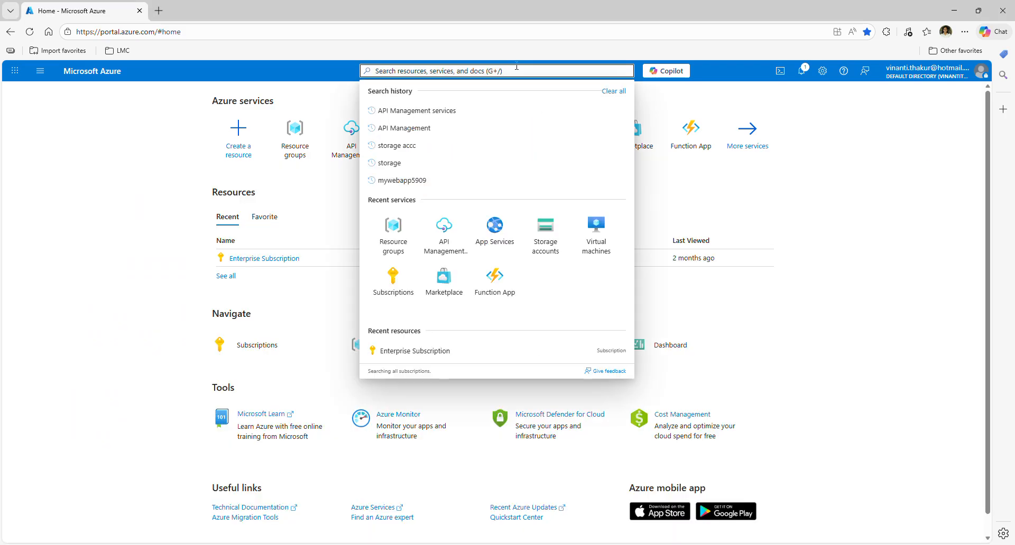
type("API Management services")
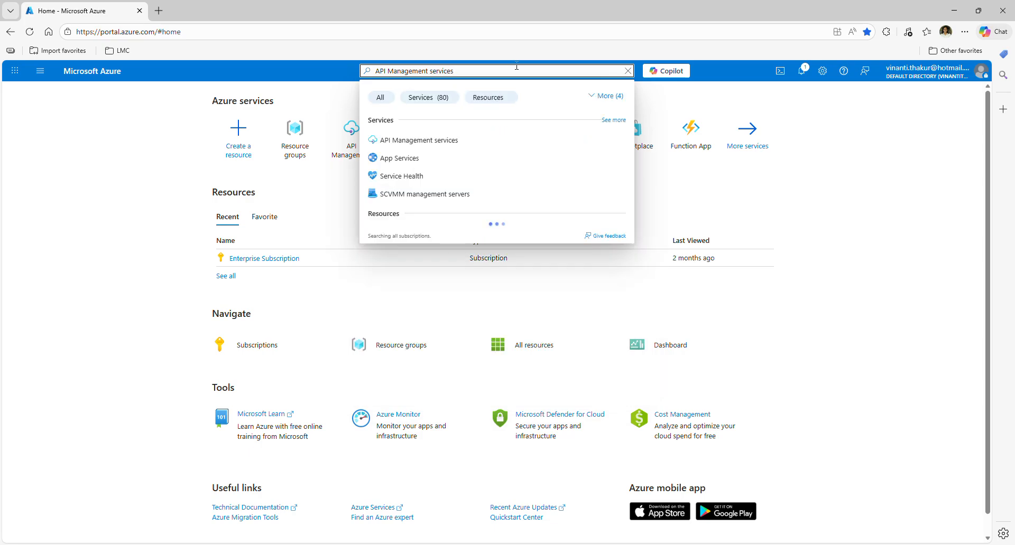
left_click(446, 140)
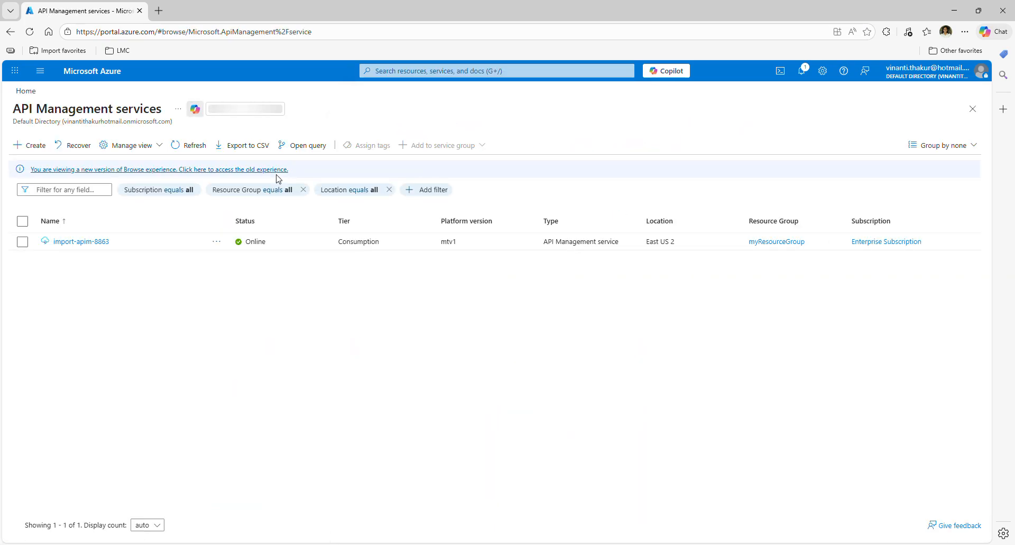
left_click(82, 242)
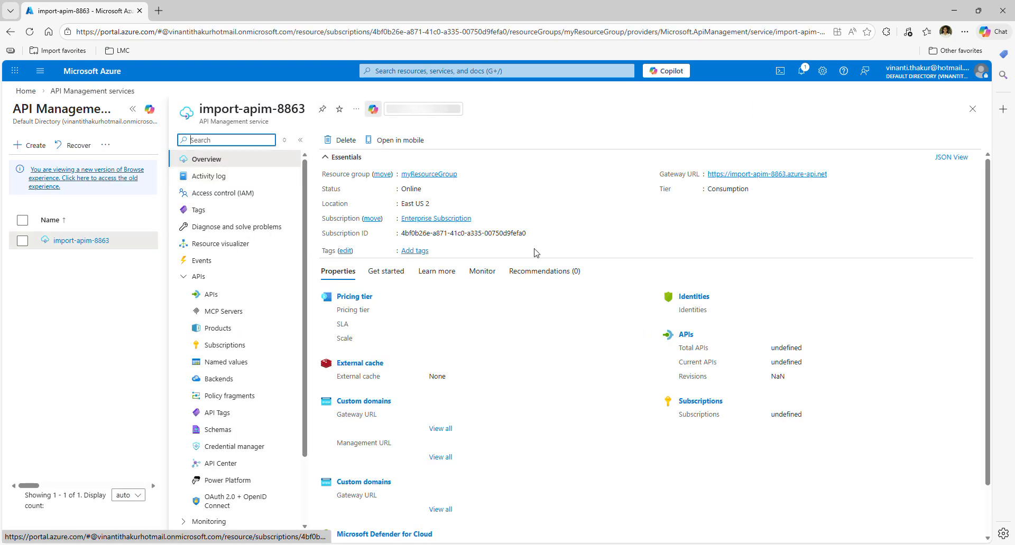
left_click(213, 297)
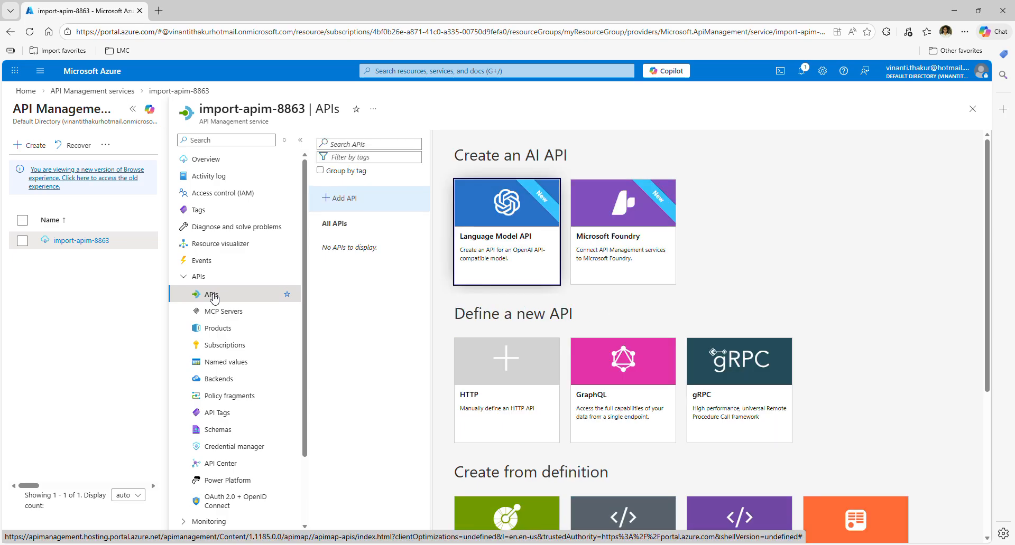
scroll(872, 314, "down", 4)
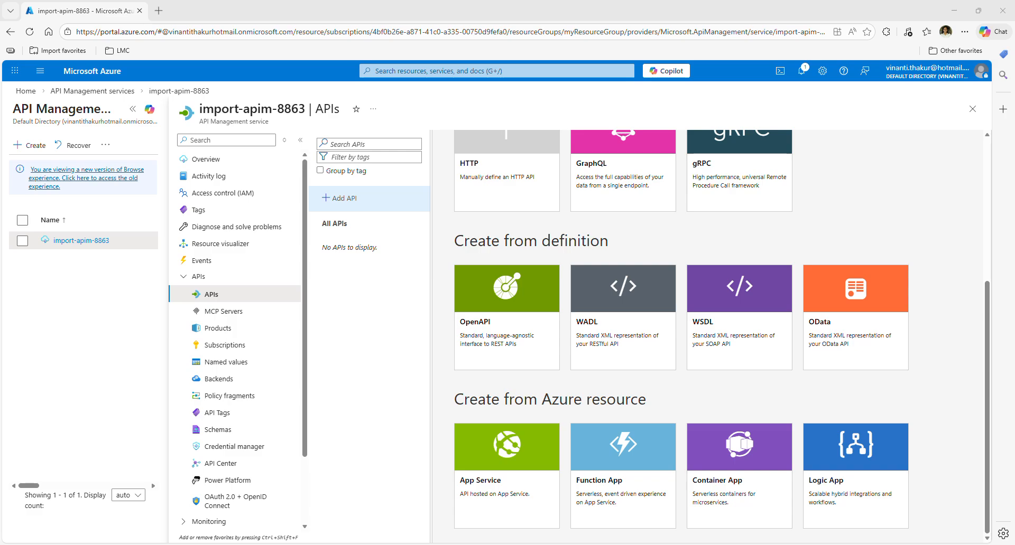
left_click(512, 305)
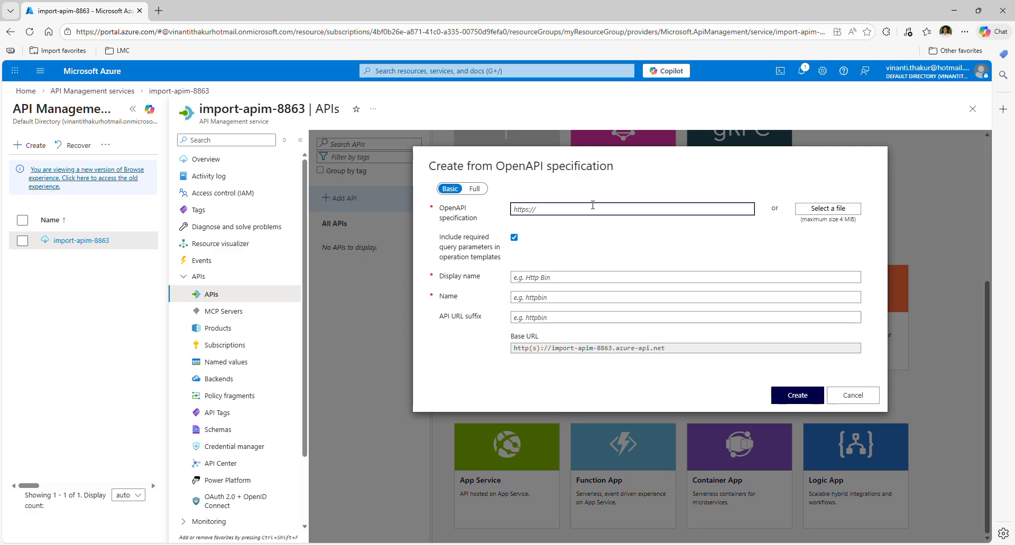
type("https://petstore.swagger.io/v2/swagger.json")
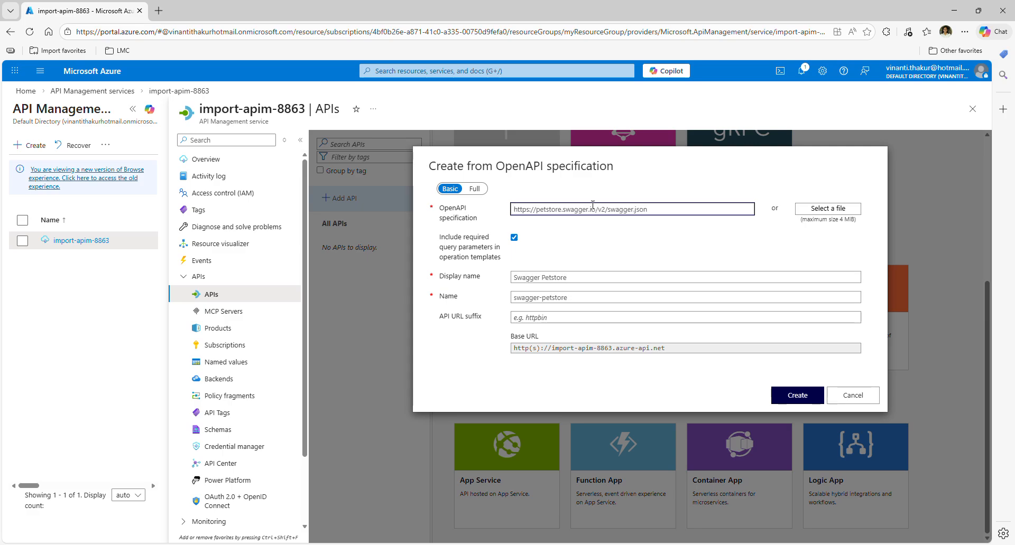
left_click(579, 252)
left_click(565, 210)
left_click(597, 236)
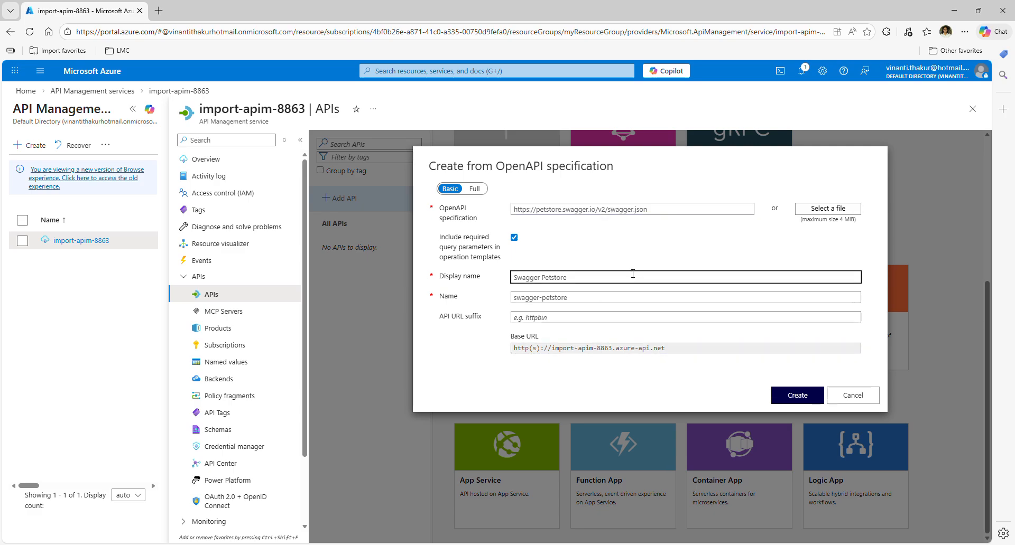
Step: Show the full import options, set the URL scheme to HTTPS and create the Swagger Petstore API
left_click(474, 190)
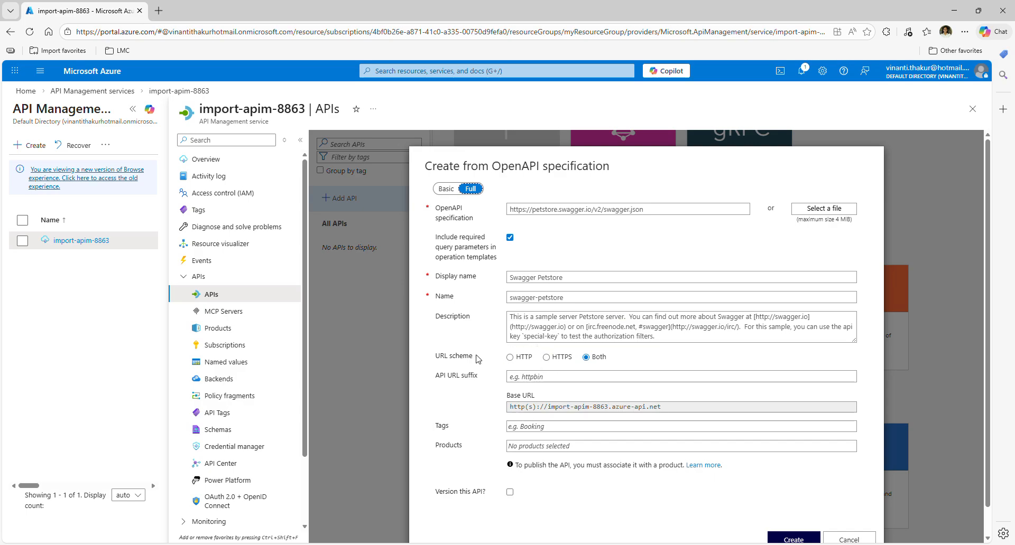
left_click(546, 357)
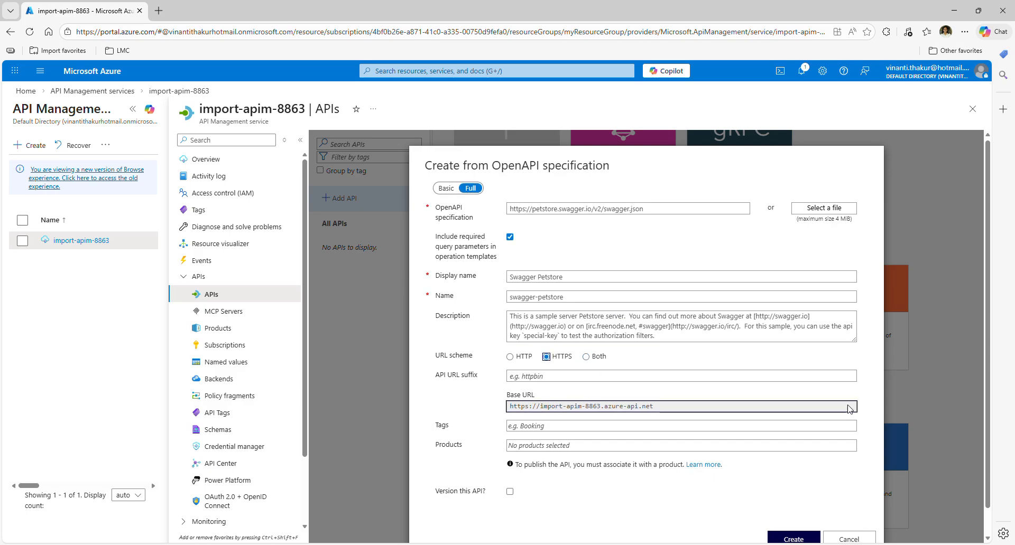
scroll(849, 410, "down", 1)
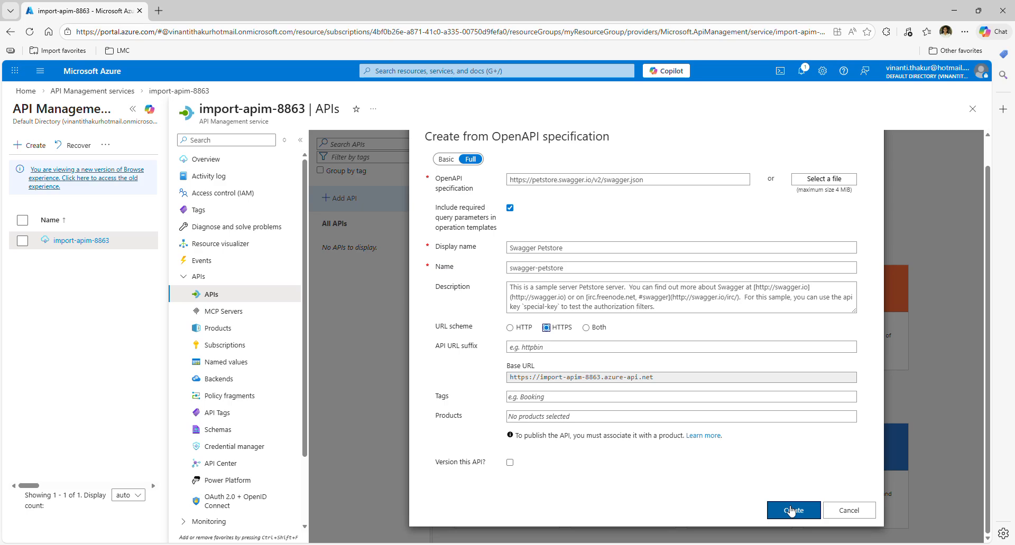
scroll(754, 472, "up", 1)
scroll(754, 473, "down", 1)
left_click(788, 519)
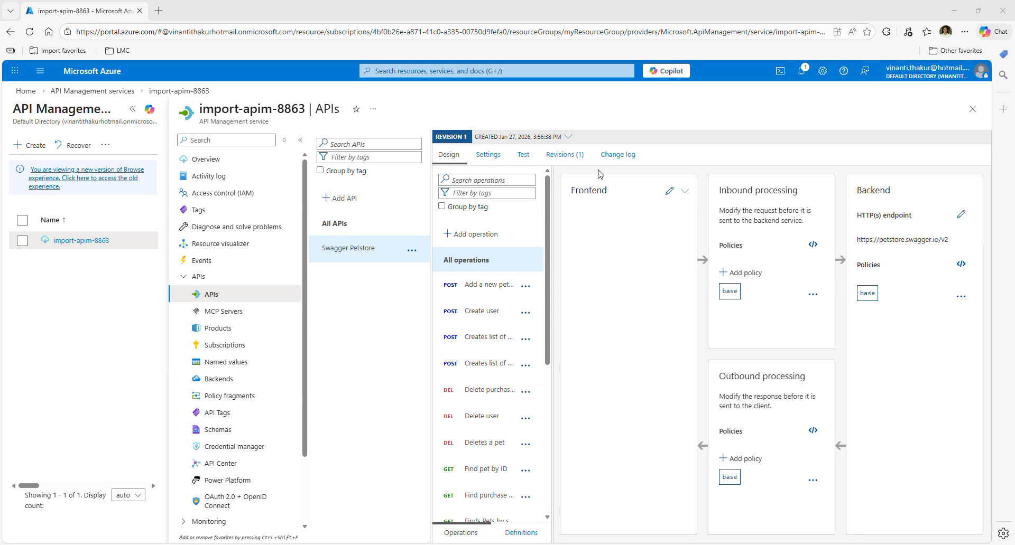
Step: Review the Swagger Petstore API's general settings, including its web service URL
left_click(487, 155)
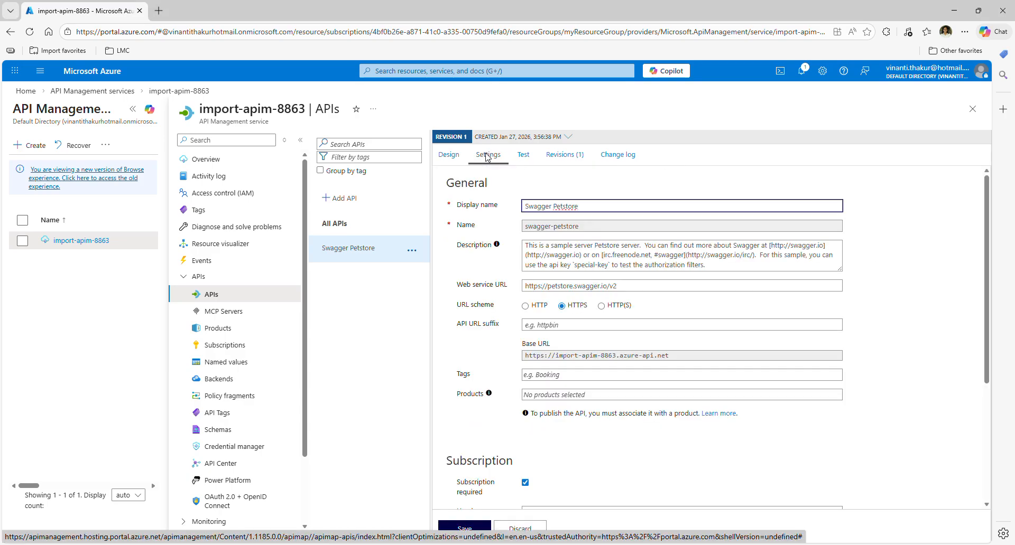
left_click(527, 287)
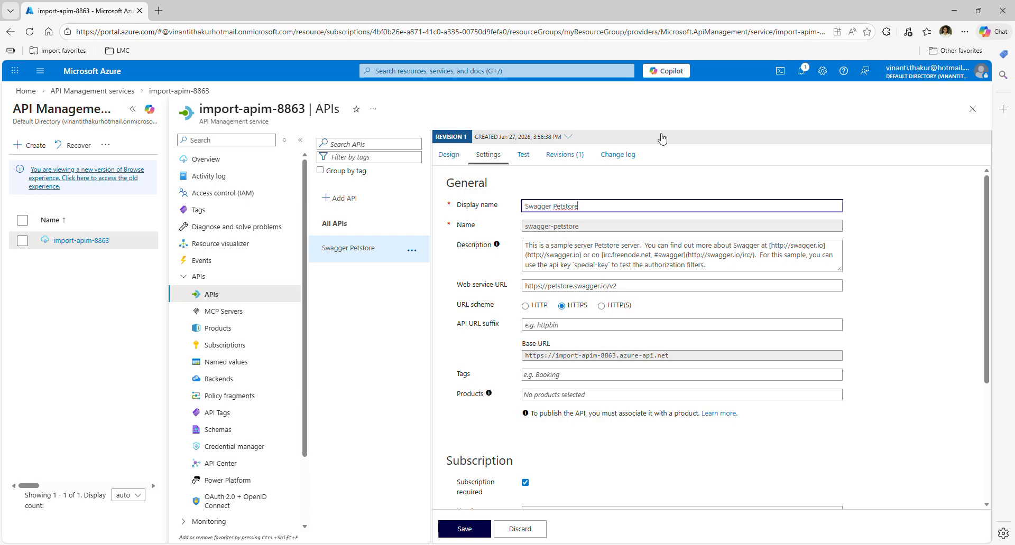
Step: Test the Finds Pets by status operation by sending a request with the status parameter set to available
left_click(528, 162)
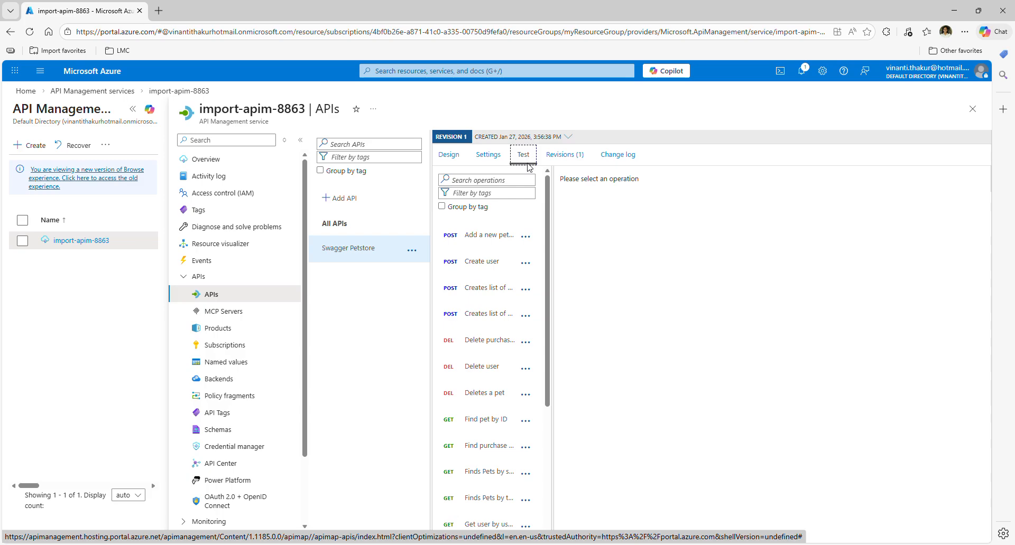
scroll(502, 257, "down", 5)
scroll(502, 248, "up", 5)
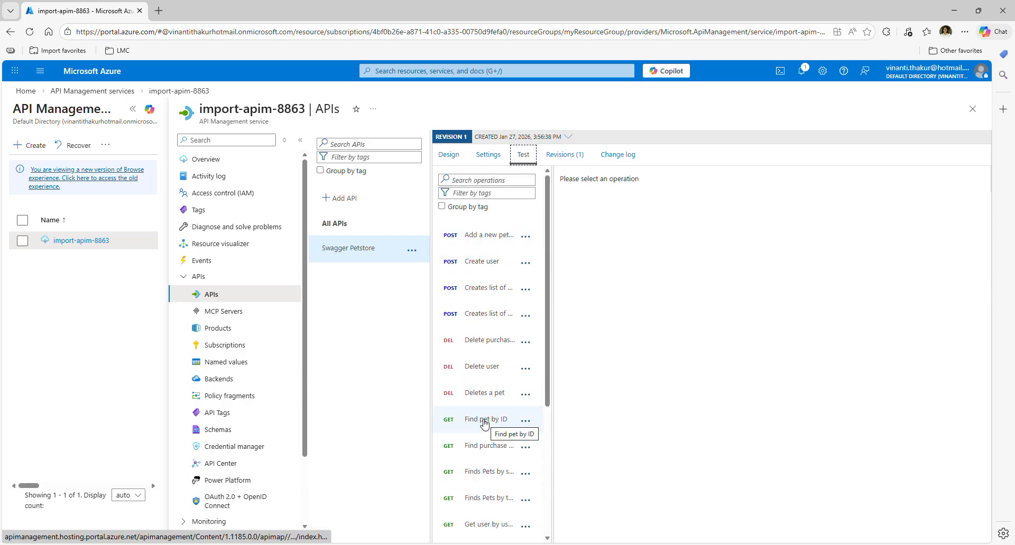
left_click(490, 475)
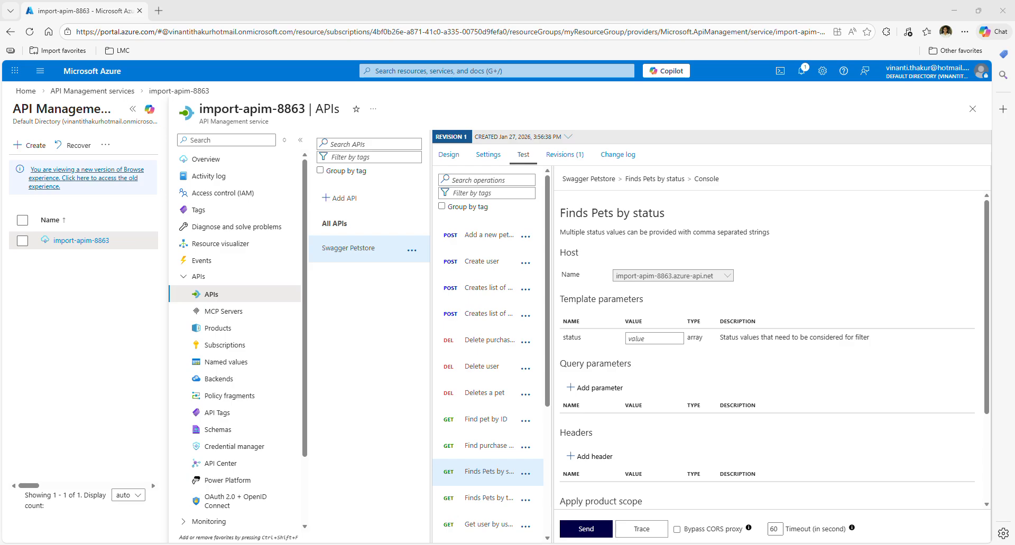
left_click(630, 337)
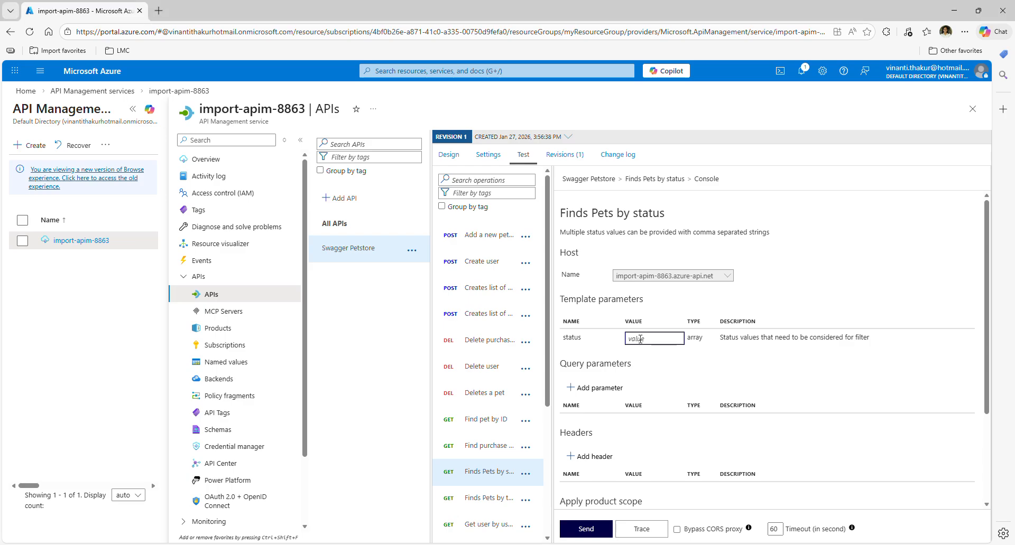
type("available")
left_click(600, 533)
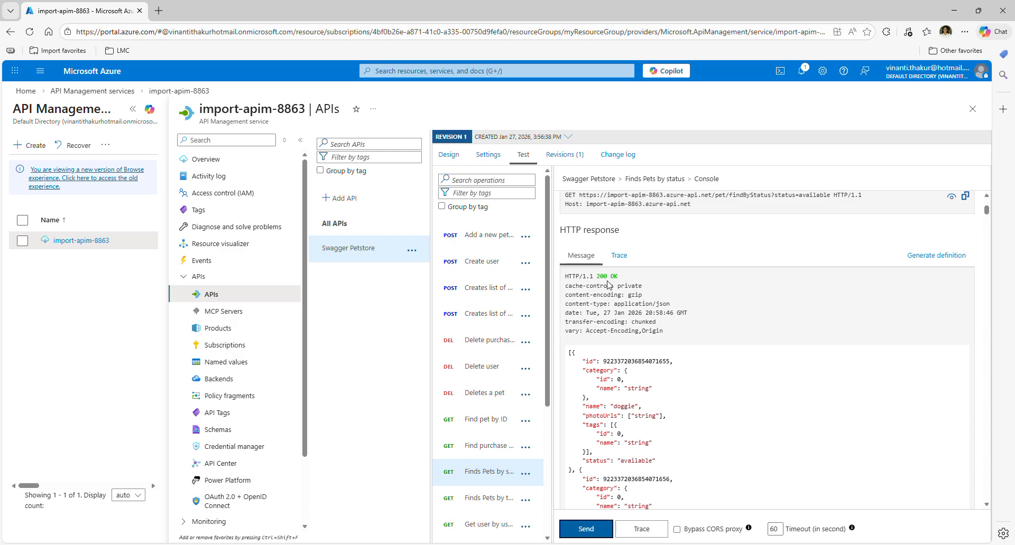
Step: Examine the HTTP response status and the returned pet records
scroll(608, 285, "down", 8)
scroll(645, 327, "down", 8)
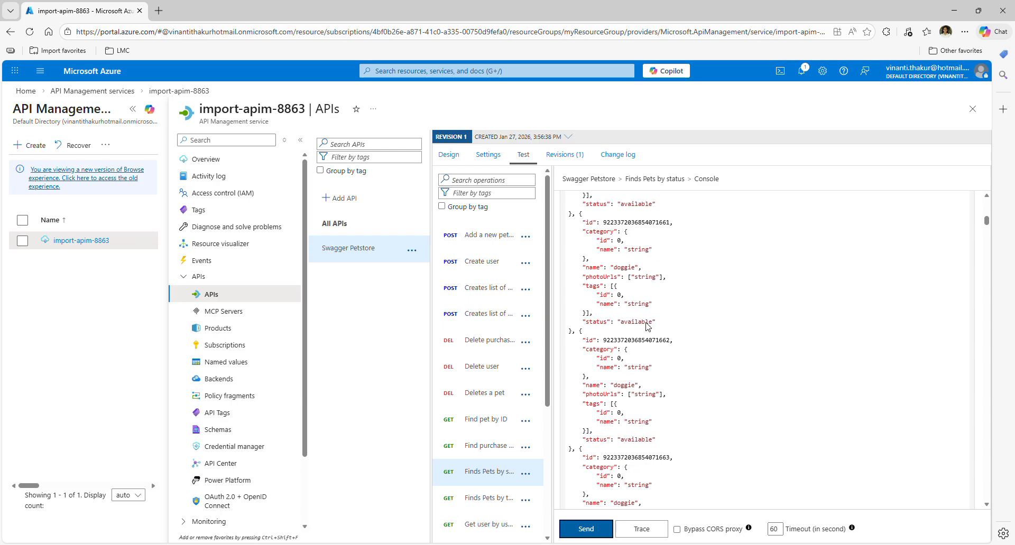
scroll(687, 325, "up", 15)
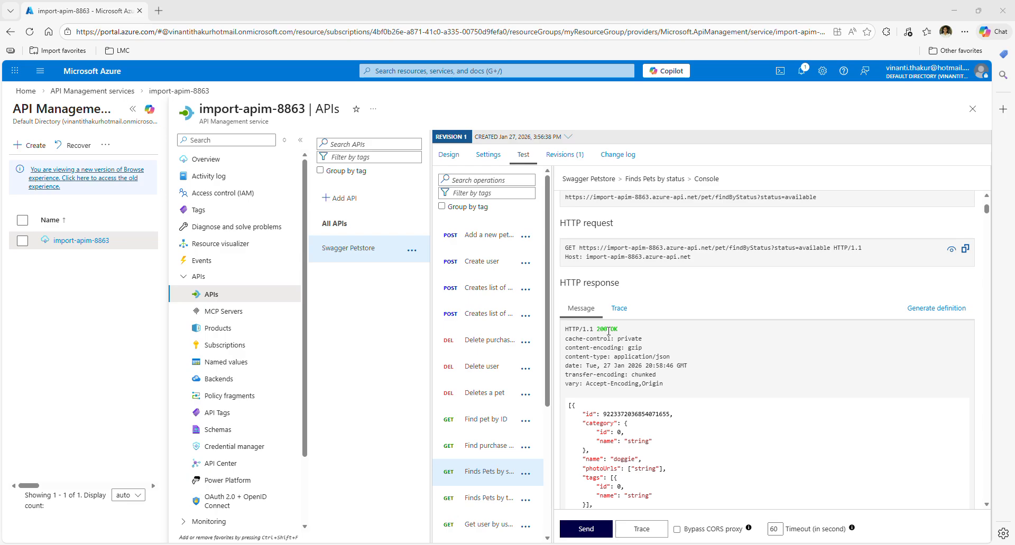
Step: Send a Finds Pets by status test request with the status parameter set to pending and review the response
scroll(741, 358, "up", 10)
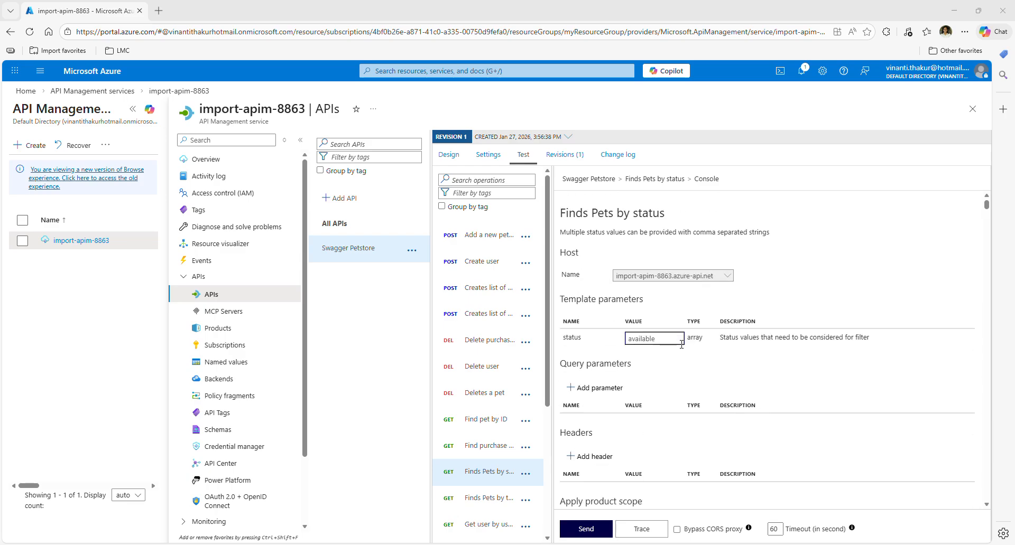
double_click(642, 341)
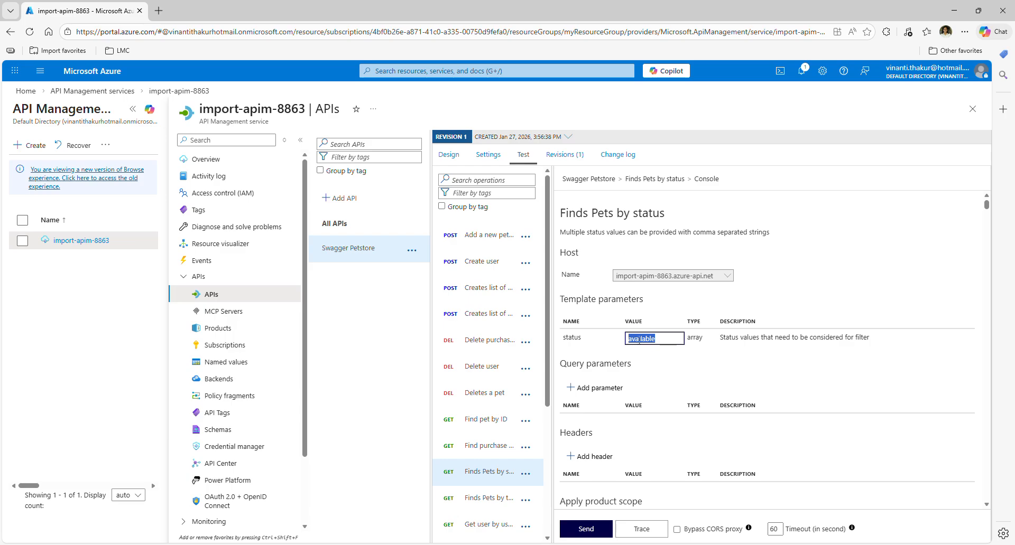
type("pending")
left_click(585, 529)
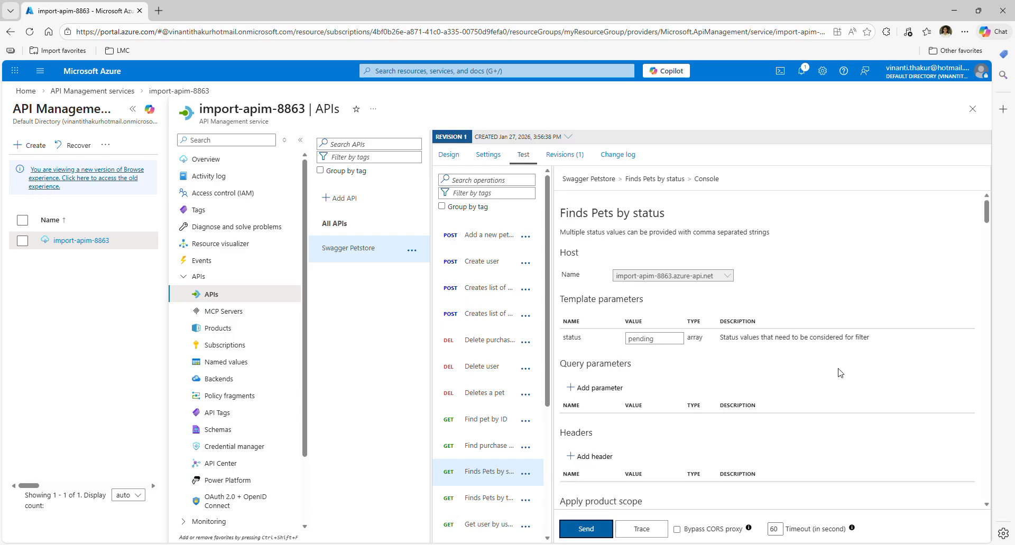
scroll(840, 373, "down", 15)
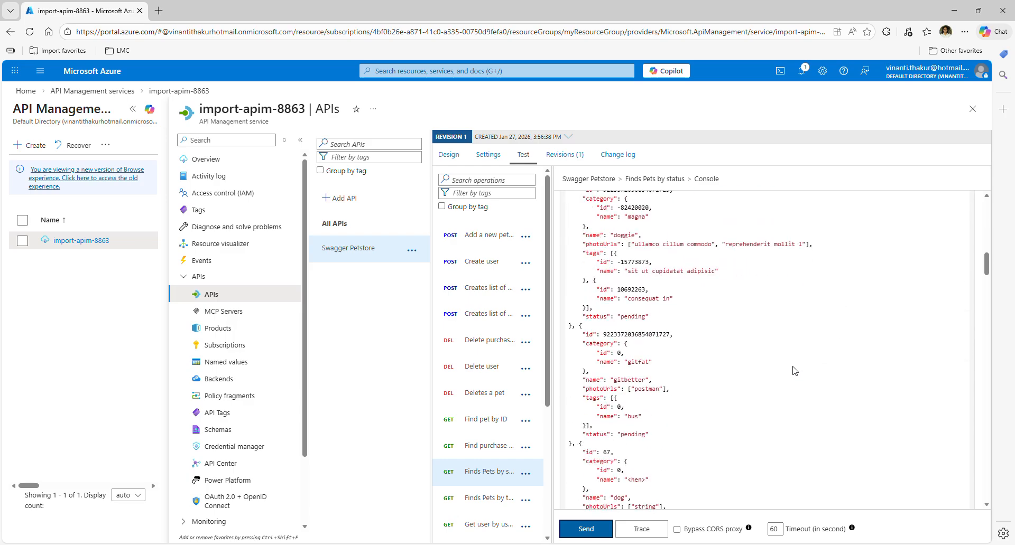
scroll(795, 372, "up", 10)
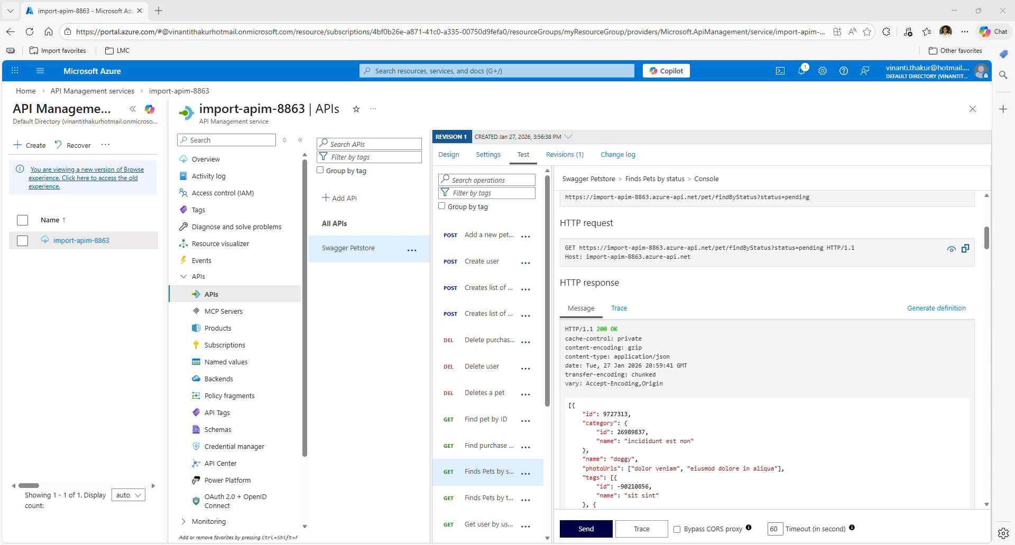
Step: Repeat the Finds Pets by status test with the status parameter set to sold and review the returned records
scroll(711, 327, "up", 5)
left_click_drag(672, 288, 606, 290)
type("sold")
left_click(604, 530)
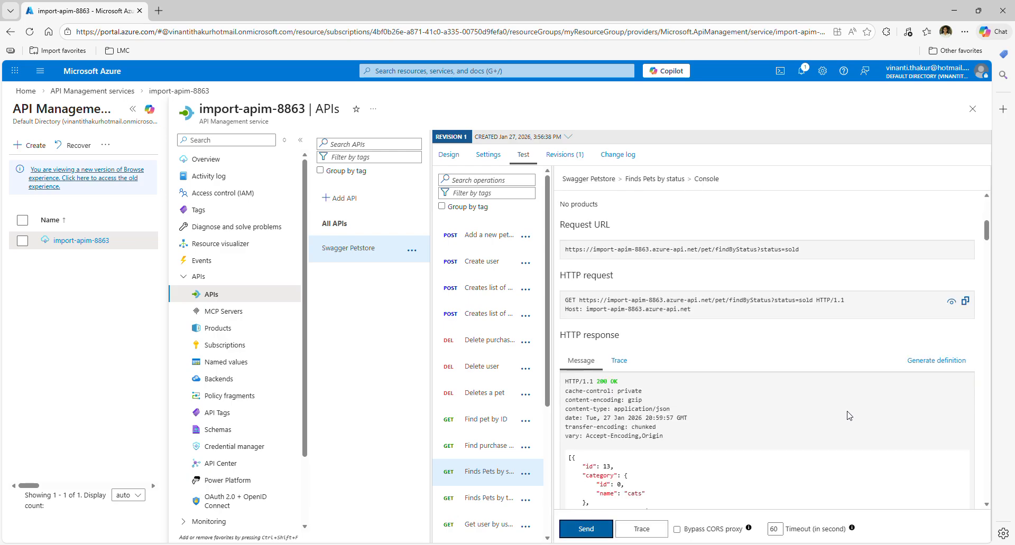
scroll(755, 489, "down", 5)
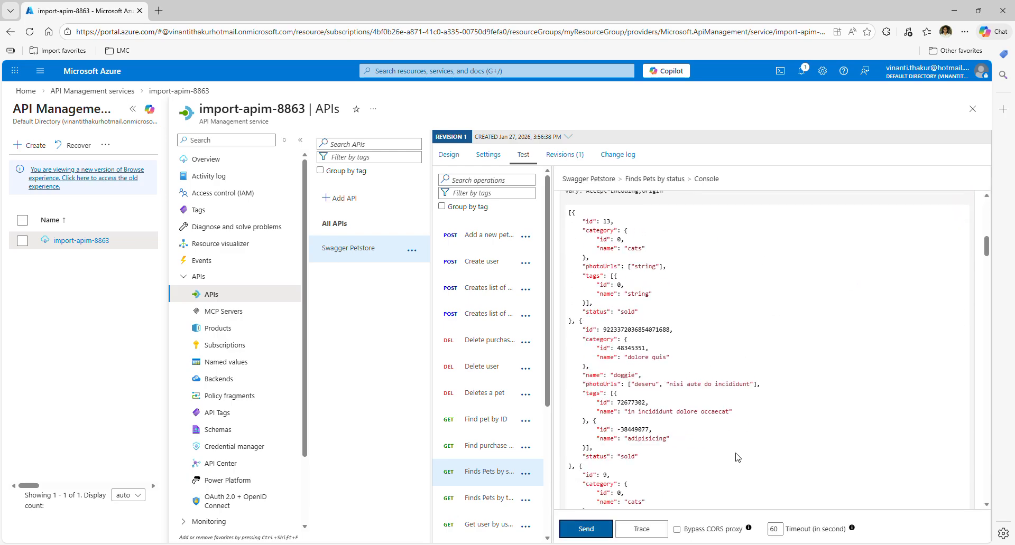
scroll(792, 340, "up", 4)
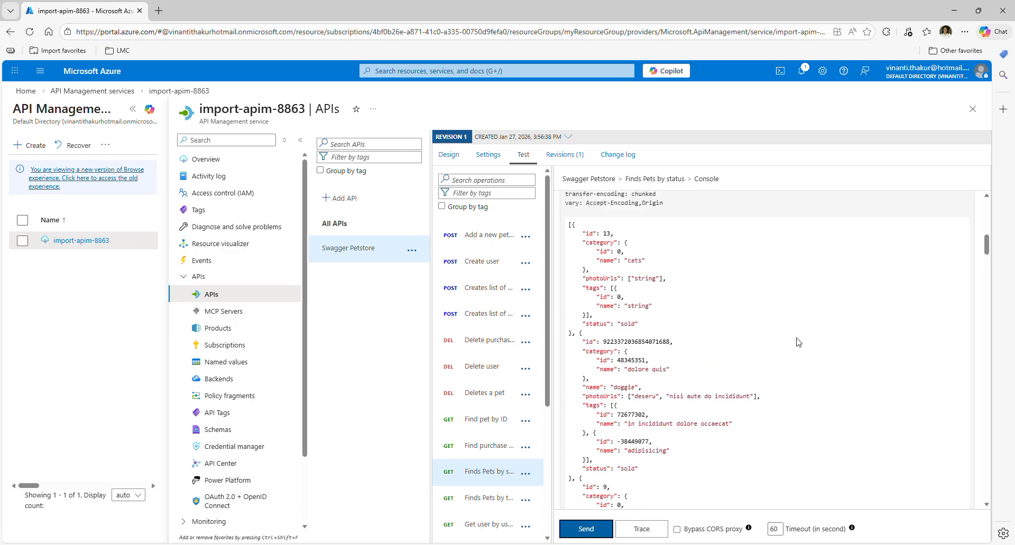
scroll(798, 348, "up", 5)
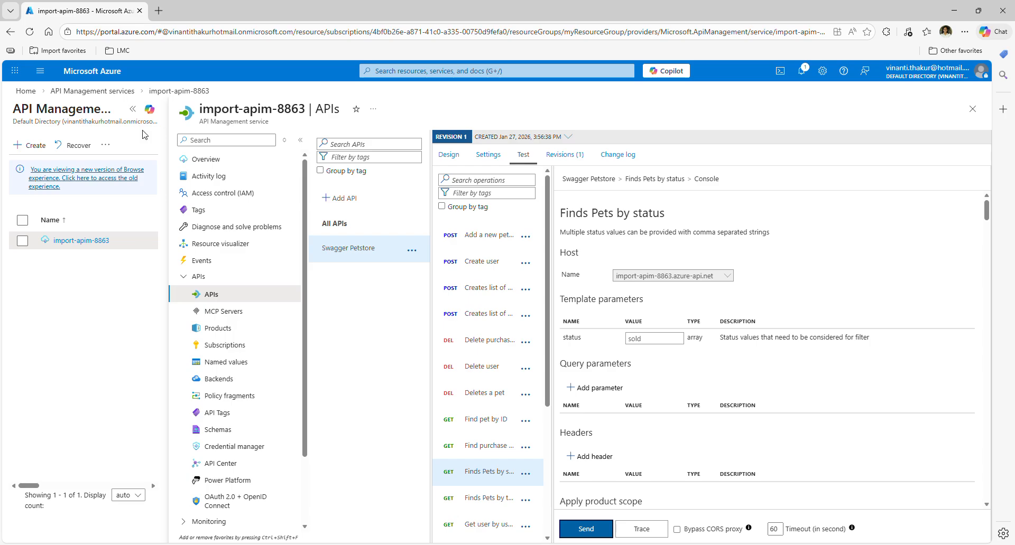
Step: Delete the resource group myResourceGroup with its API Management instance, entering the group's name to confirm the permanent deletion
left_click(21, 92)
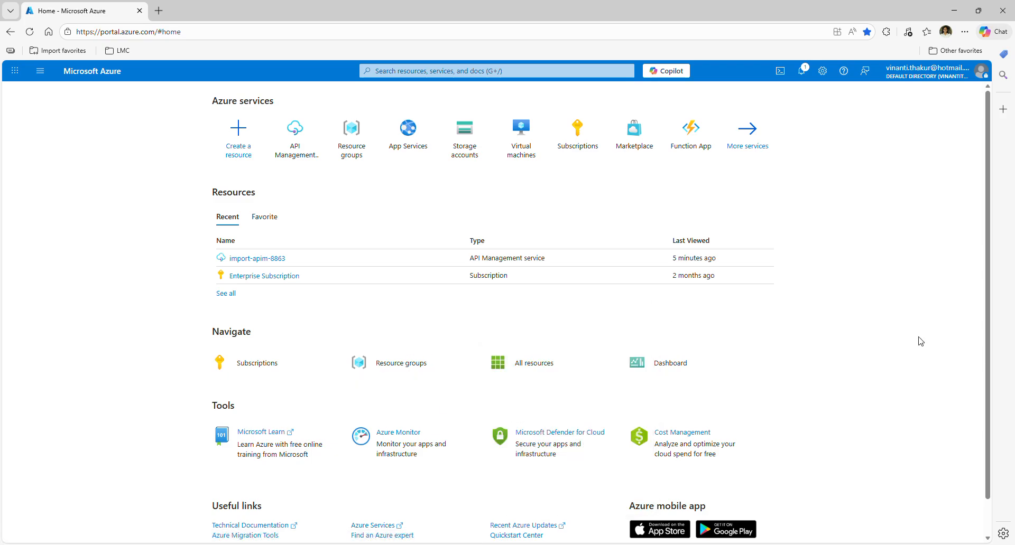
left_click(396, 366)
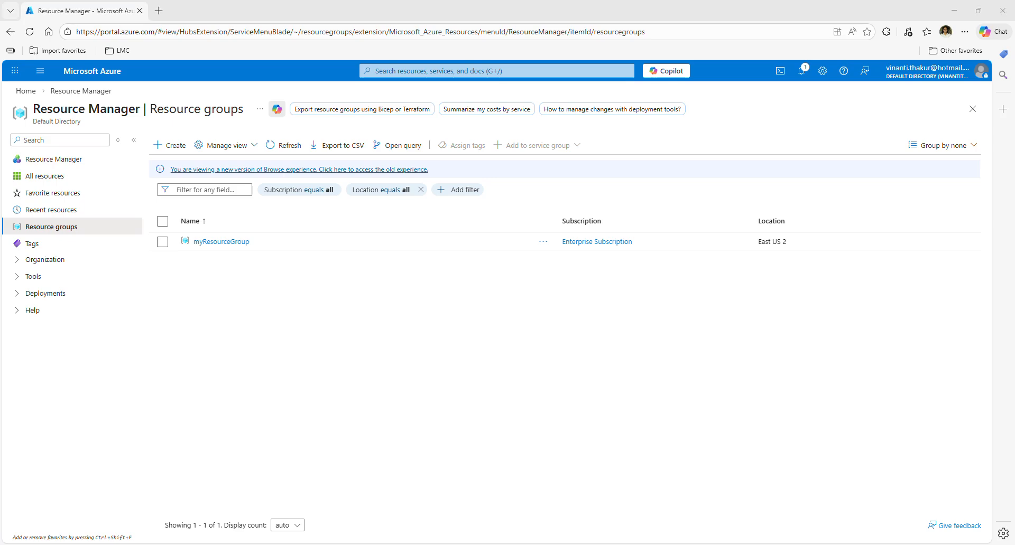
left_click(228, 242)
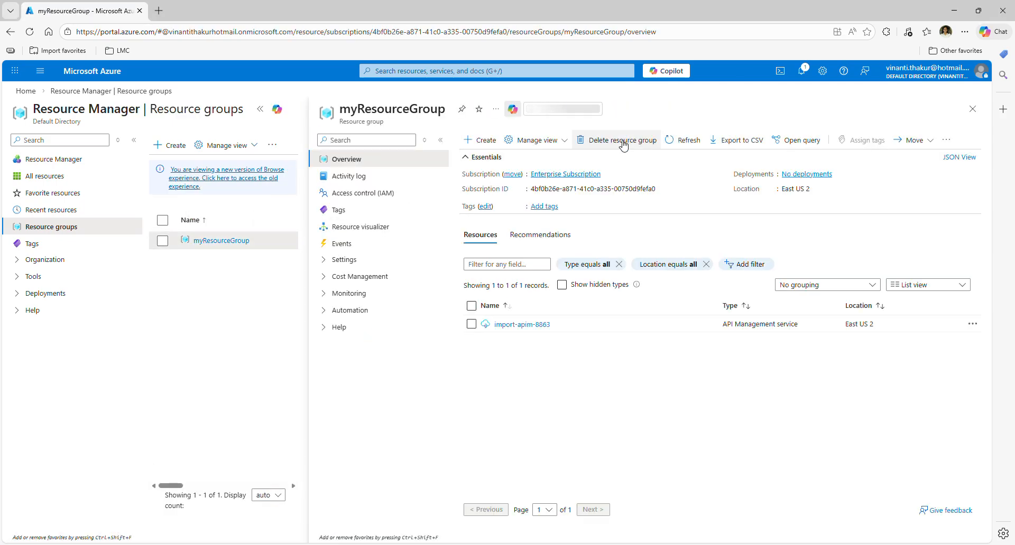
left_click(622, 141)
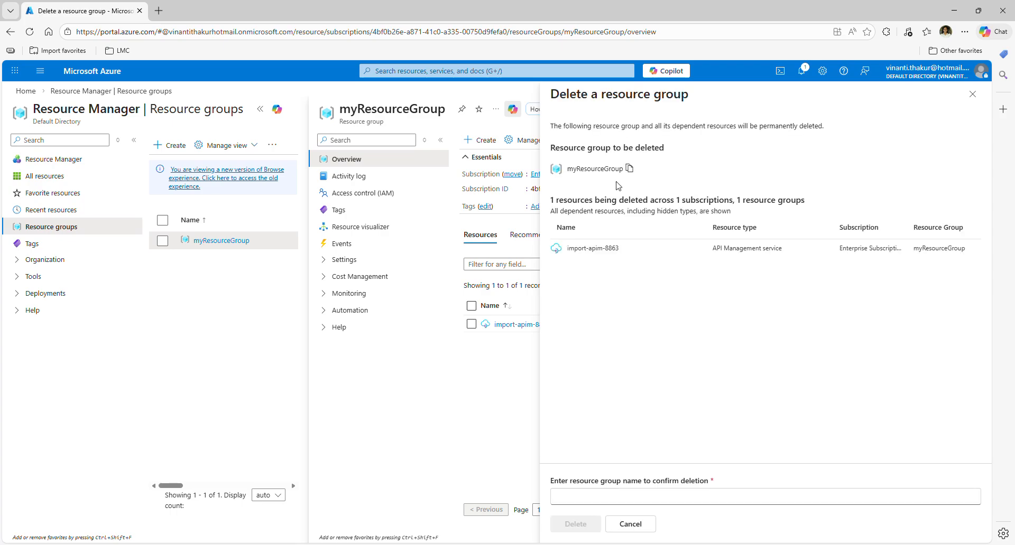
left_click(629, 169)
left_click(616, 497)
key("ctrl+v")
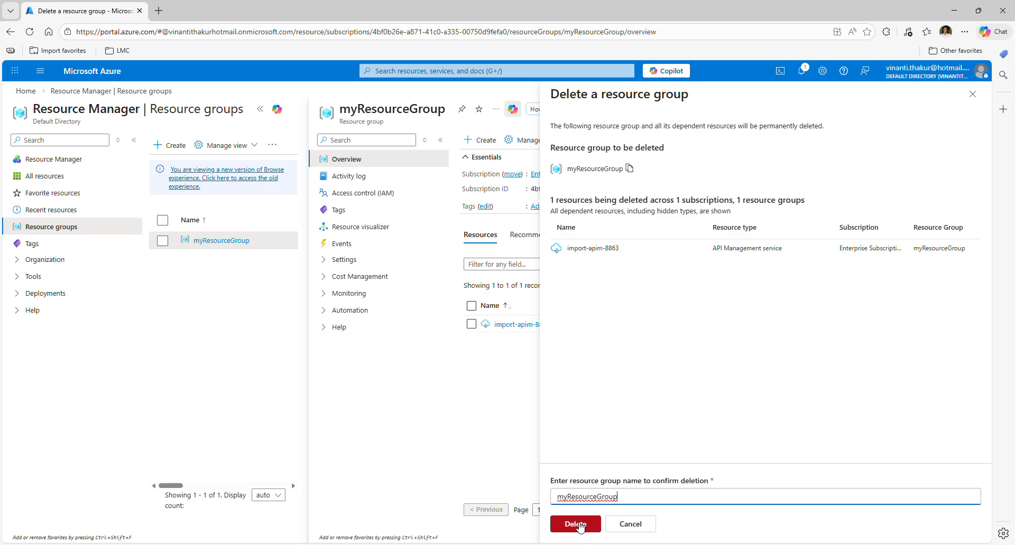
left_click(580, 525)
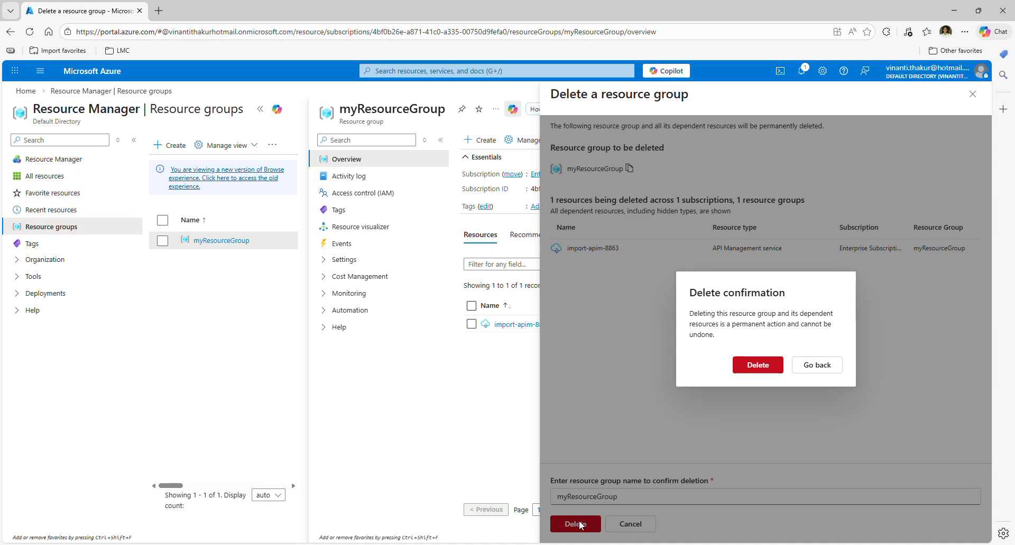
left_click(757, 365)
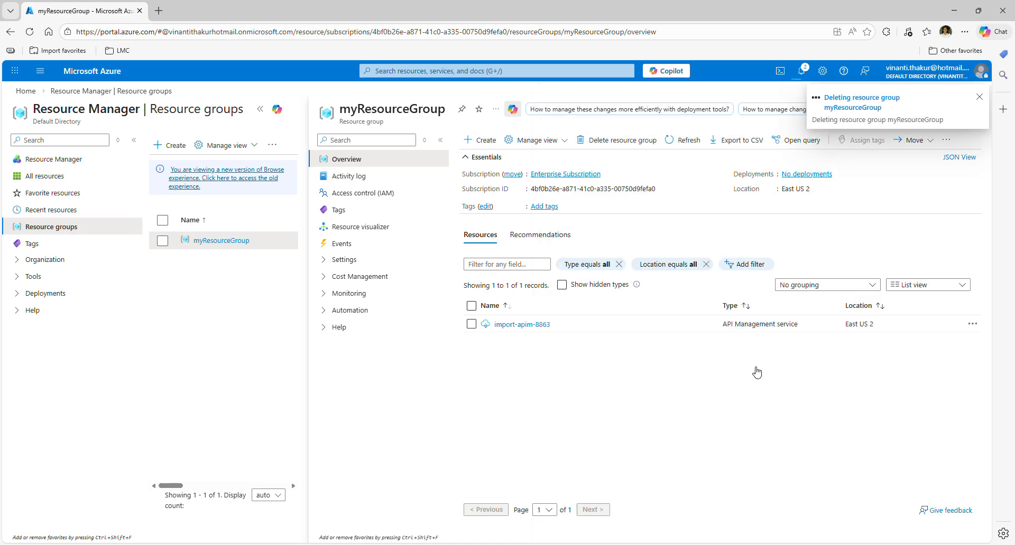